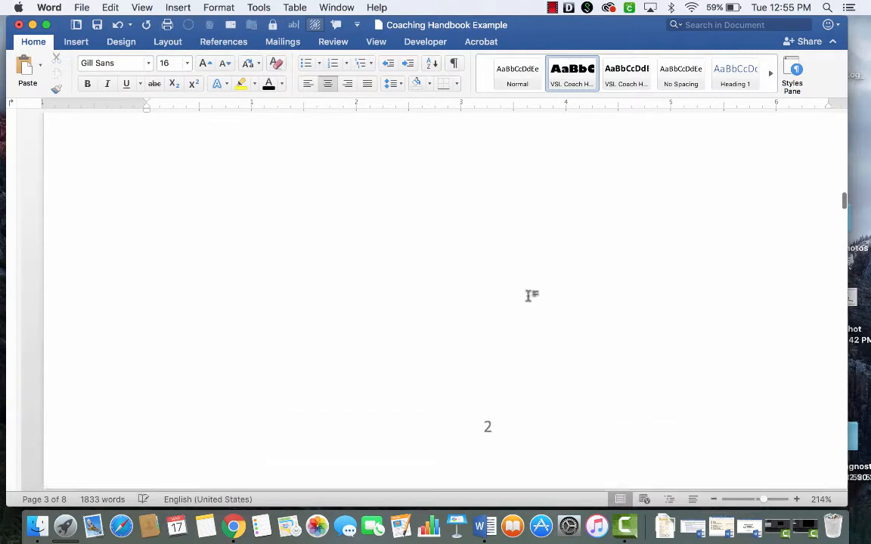
Examine the handbook's section headings and subheadings from Introduction through VSL Coaching Expectations, and return to the blank second page.
scroll(528, 298, down, 3)
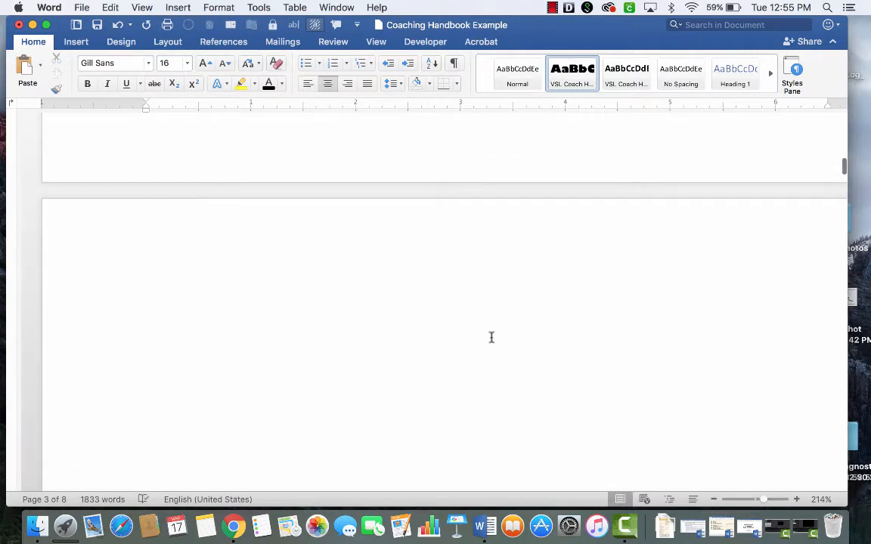
click(491, 337)
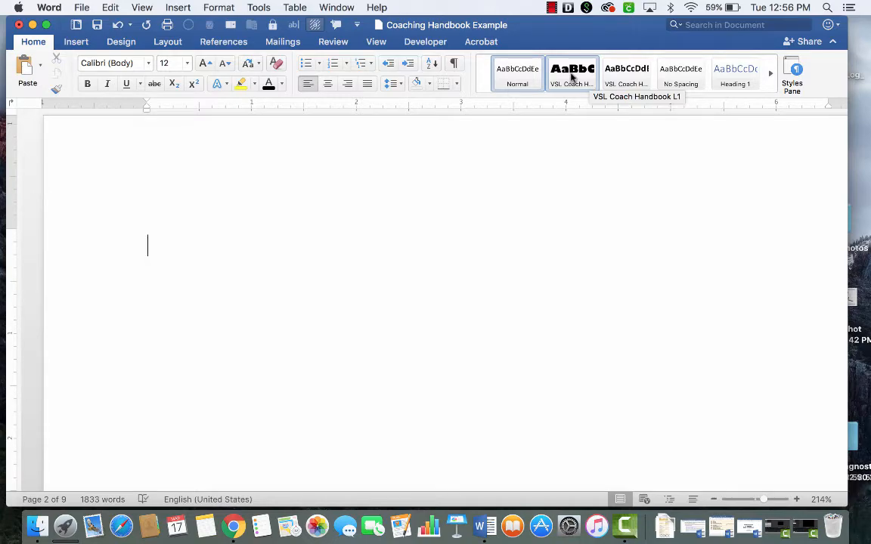
scroll(535, 397, down, 5)
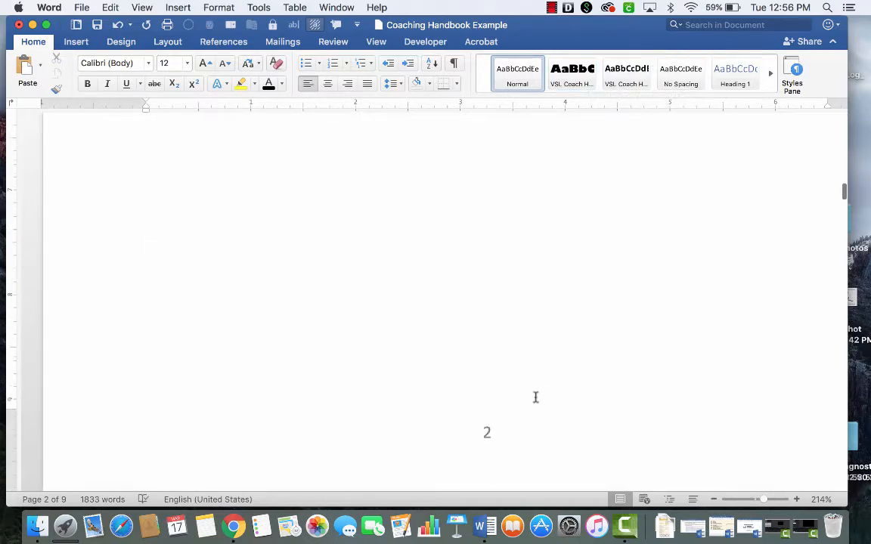
scroll(536, 398, down, 5)
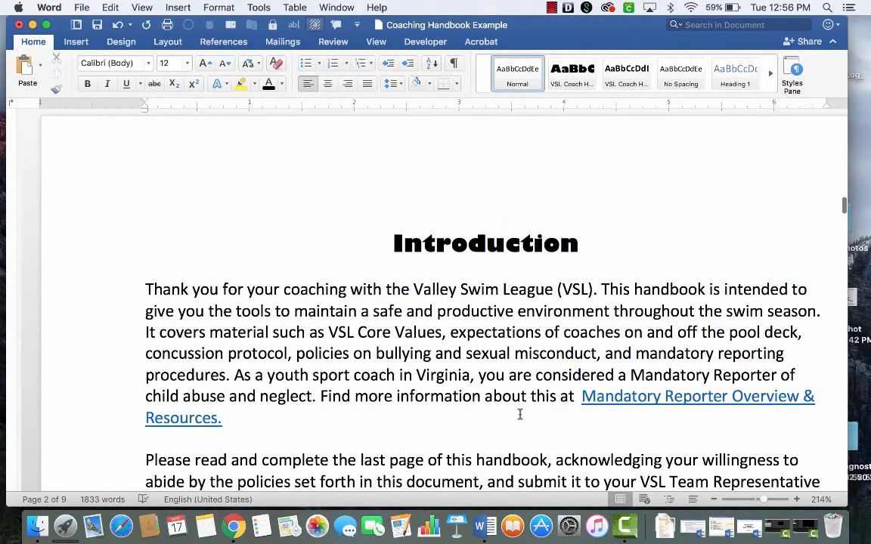
scroll(520, 414, down, 10)
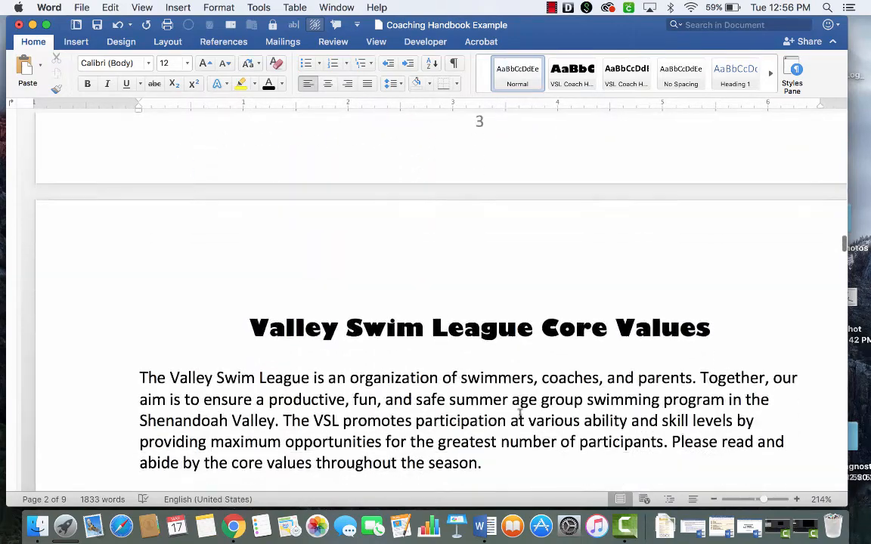
scroll(521, 414, down, 4)
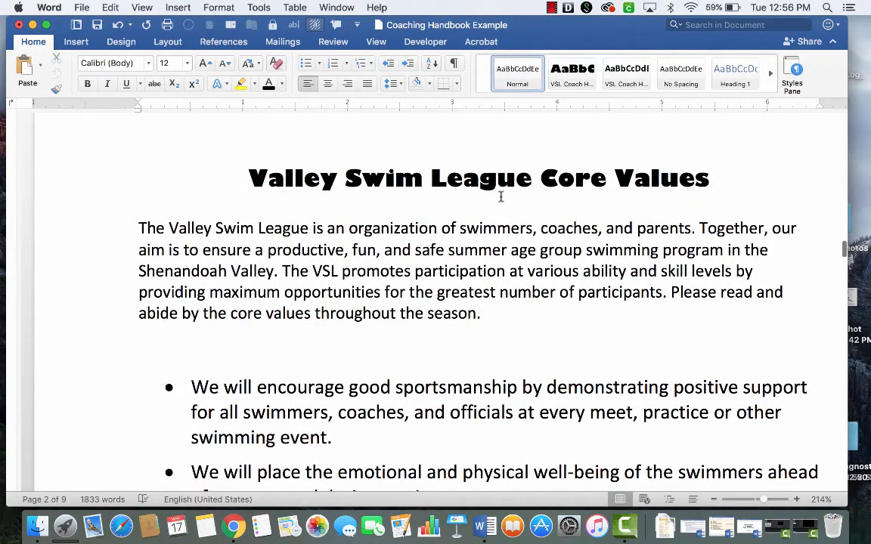
scroll(501, 197, down, 12)
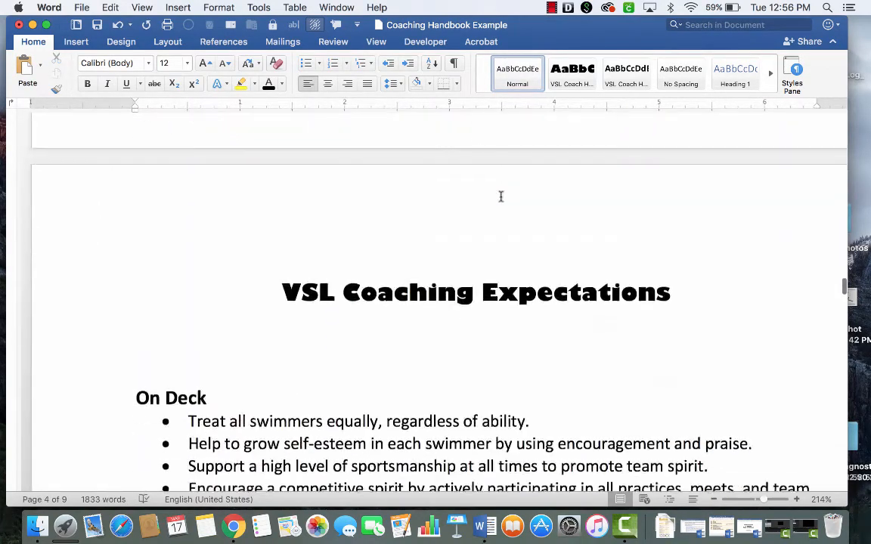
scroll(501, 198, down, 3)
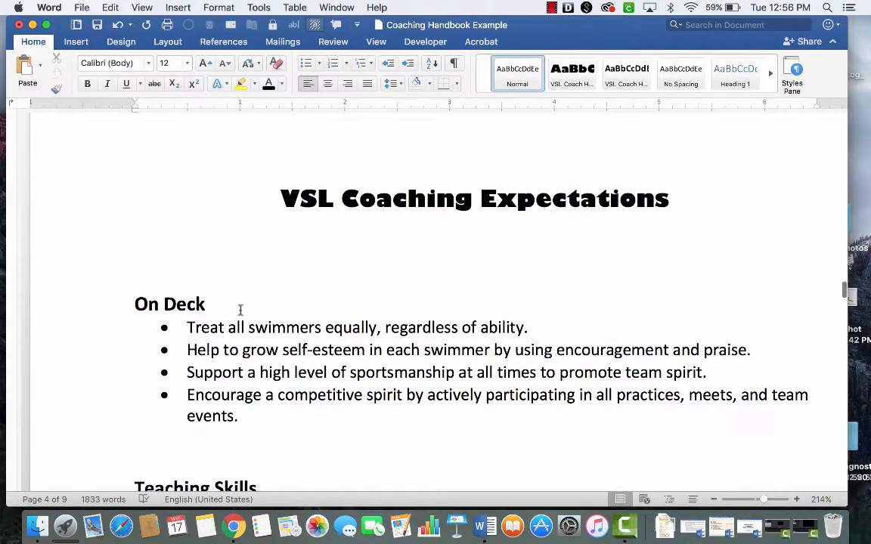
scroll(424, 254, up, 15)
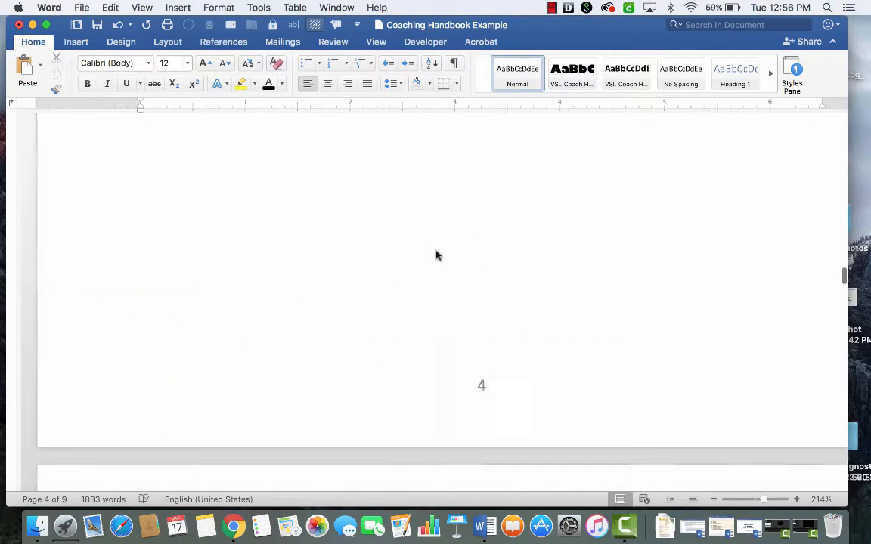
scroll(435, 256, up, 20)
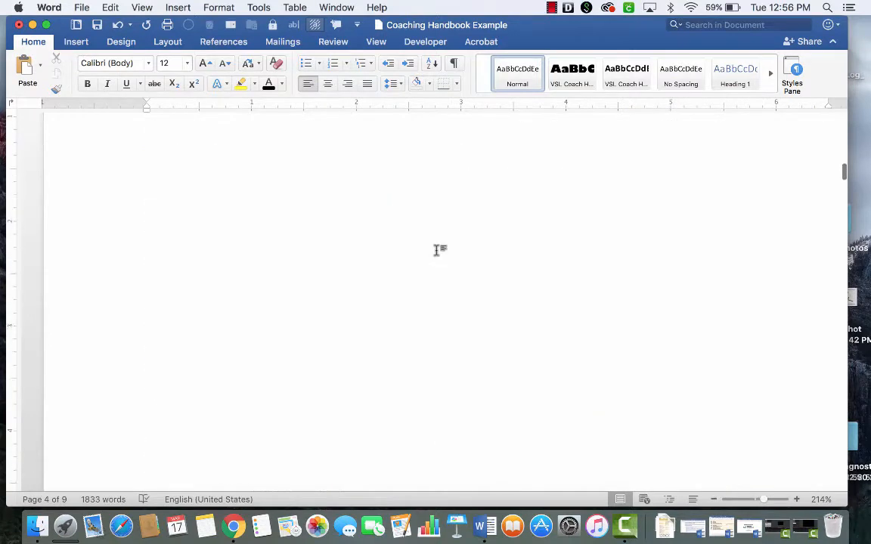
scroll(436, 251, up, 15)
scroll(436, 251, down, 10)
scroll(436, 252, up, 1)
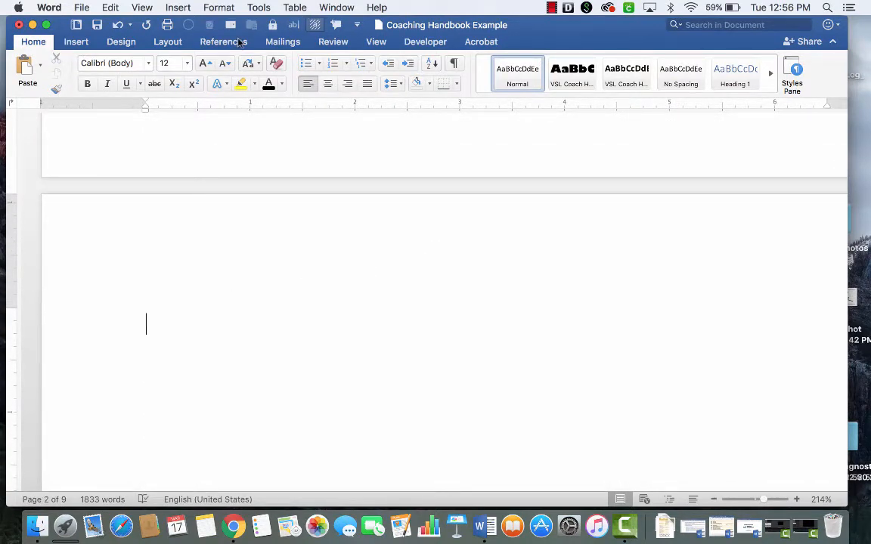
Start a custom table of contents on the blank page, using the Formal format with a dashed tab leader.
click(224, 42)
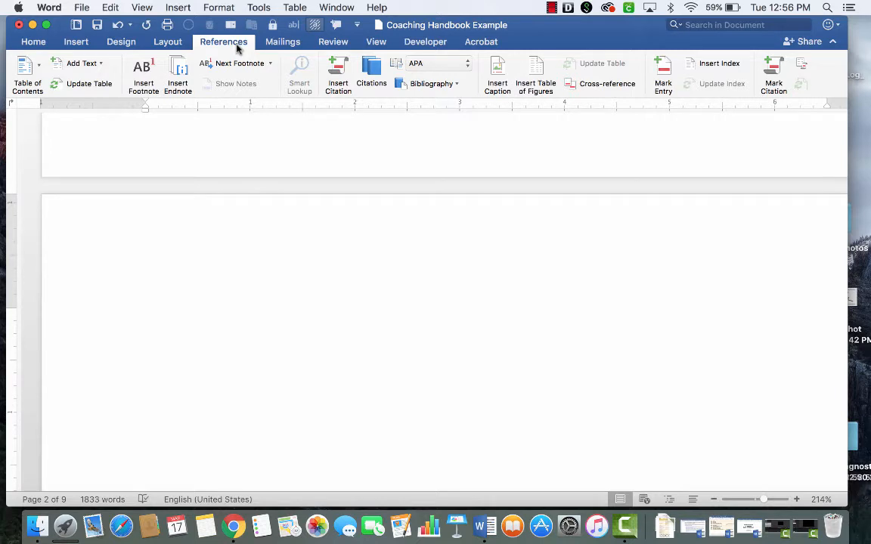
click(25, 69)
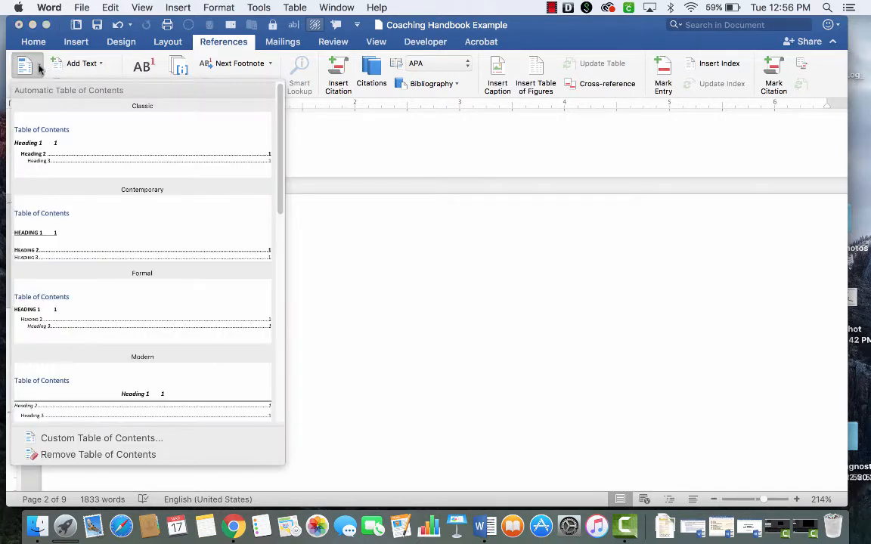
click(146, 445)
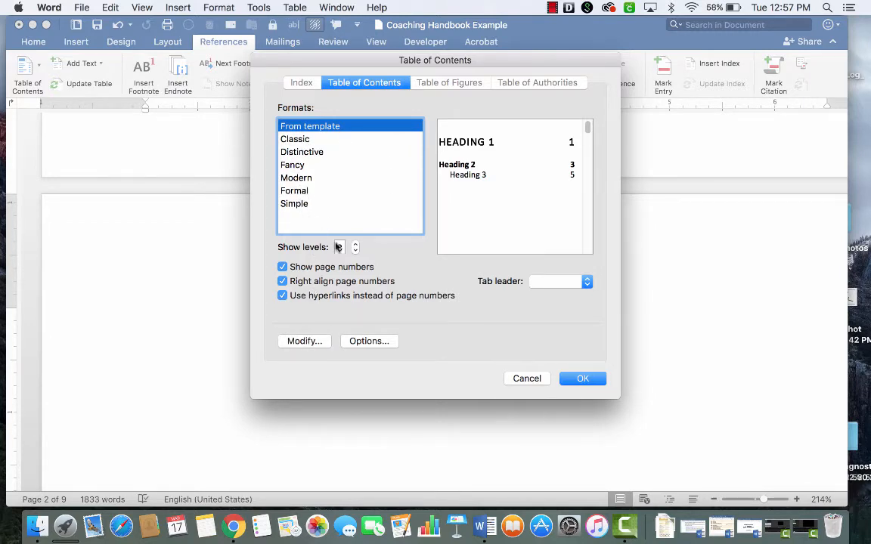
click(300, 140)
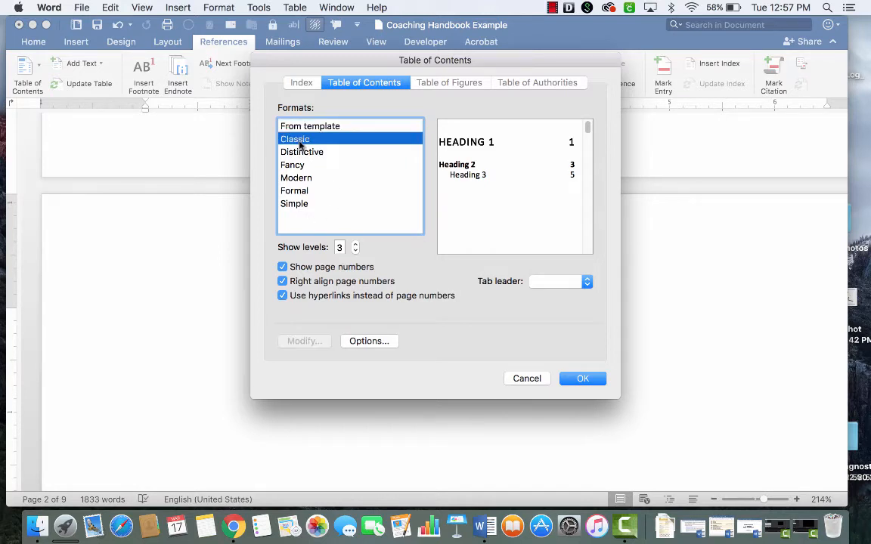
click(294, 178)
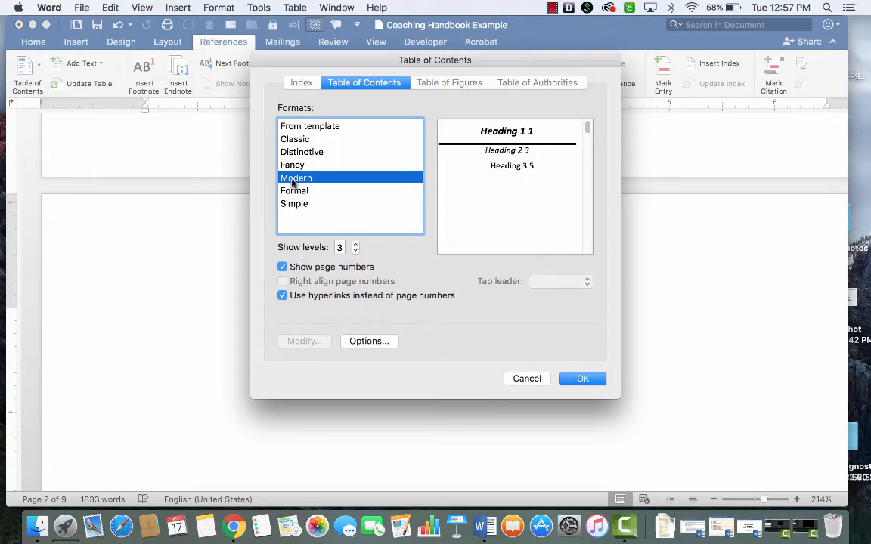
click(291, 191)
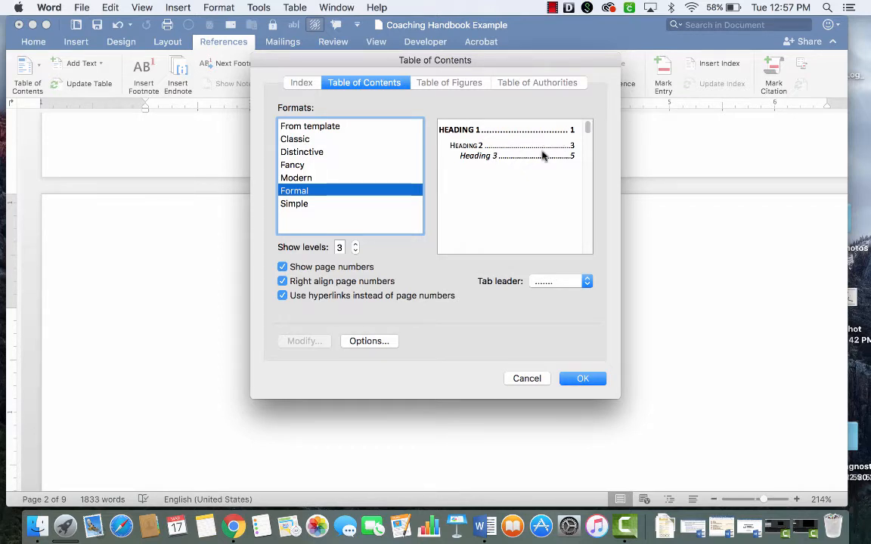
click(585, 281)
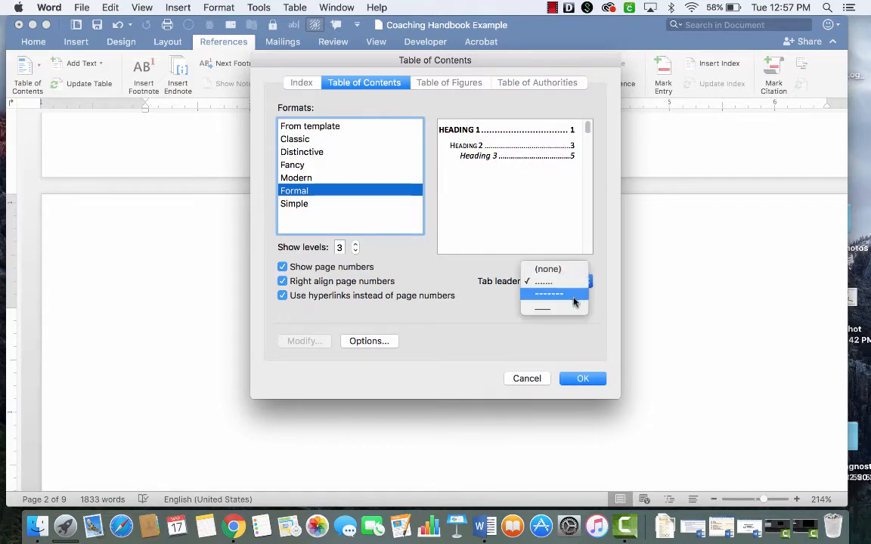
click(573, 301)
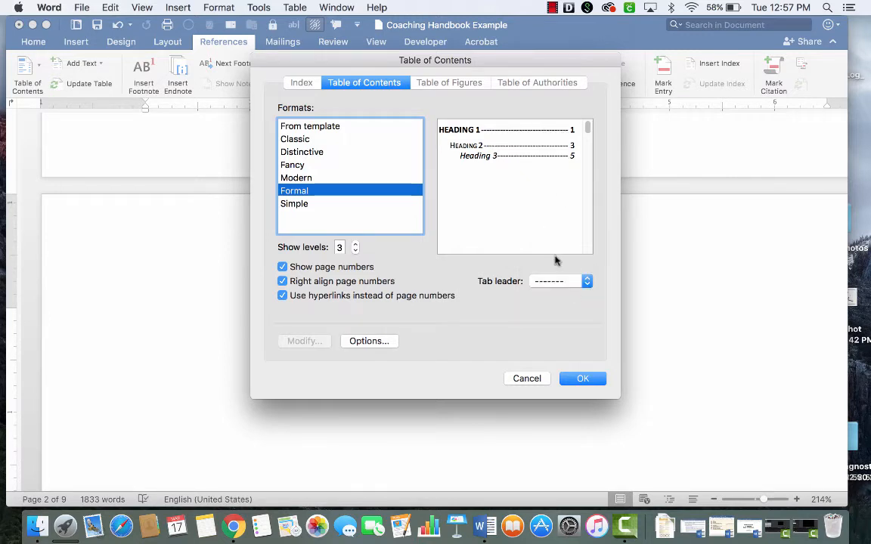
In the table of contents options, clear the TOC levels assigned to Heading 1, Heading 2 and Heading 3.
click(371, 342)
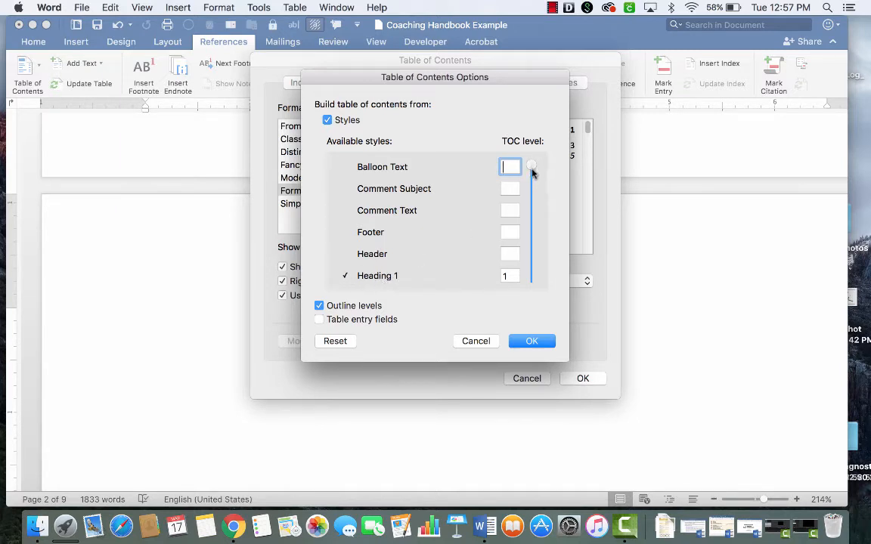
scroll(531, 172, down, 1)
scroll(531, 181, down, 2)
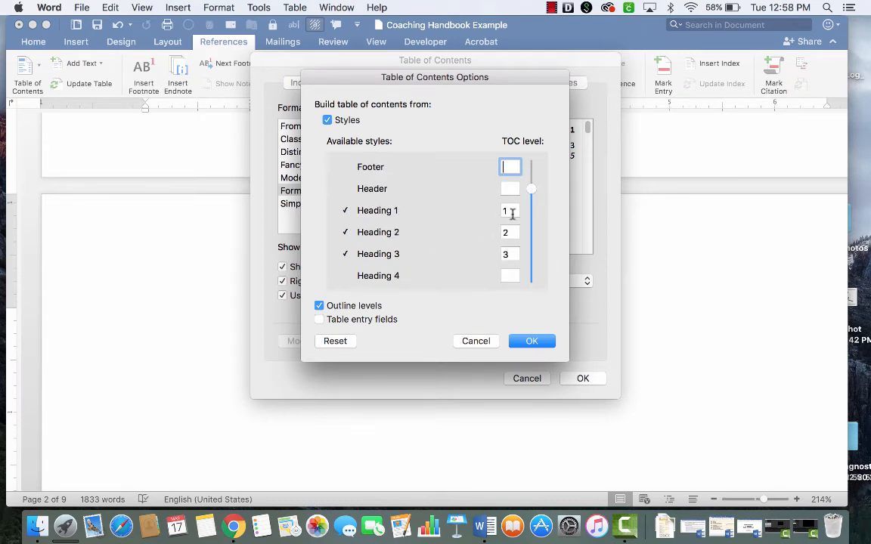
click(512, 211)
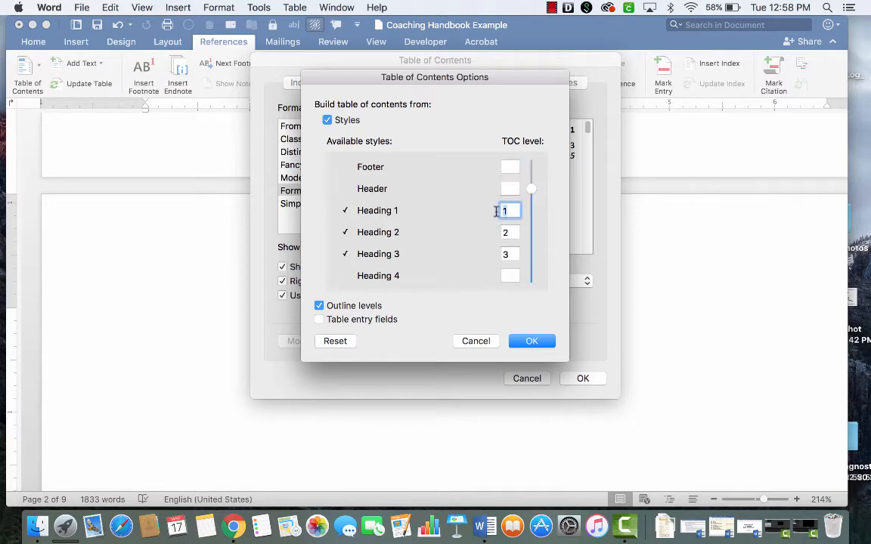
key(BackSpace)
click(508, 232)
key(BackSpace)
click(508, 254)
key(BackSpace)
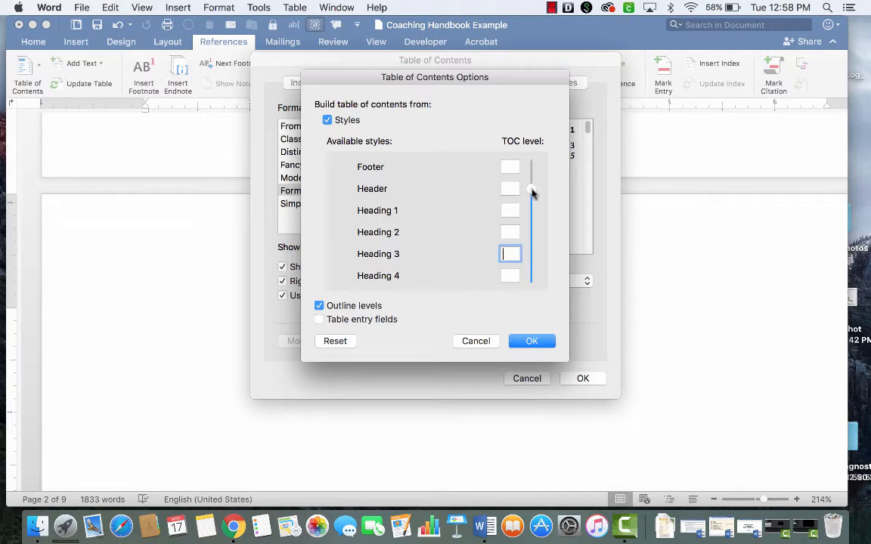
Assign TOC level 1 to VSL Coach Handbook L1 and level 2 to VSL Coach Handbook L2, and insert the table of contents.
drag(532, 193, 531, 265)
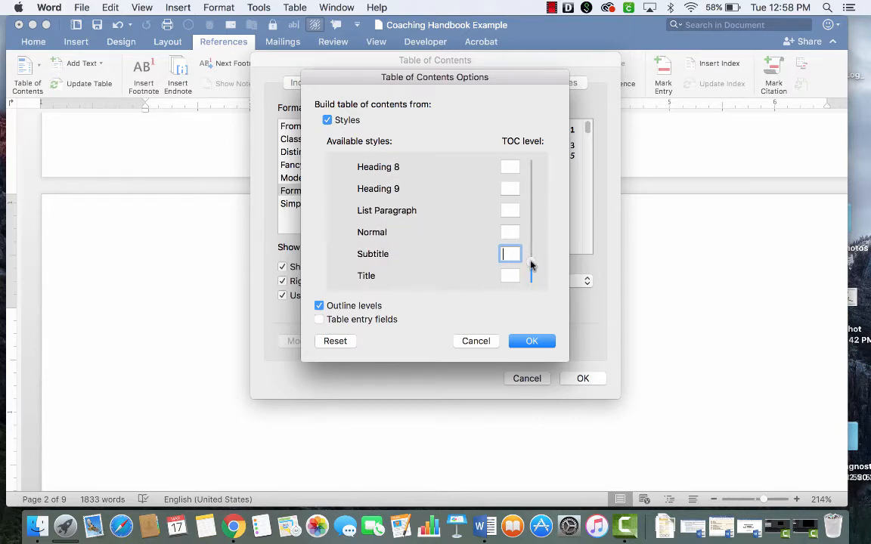
scroll(532, 265, down, 2)
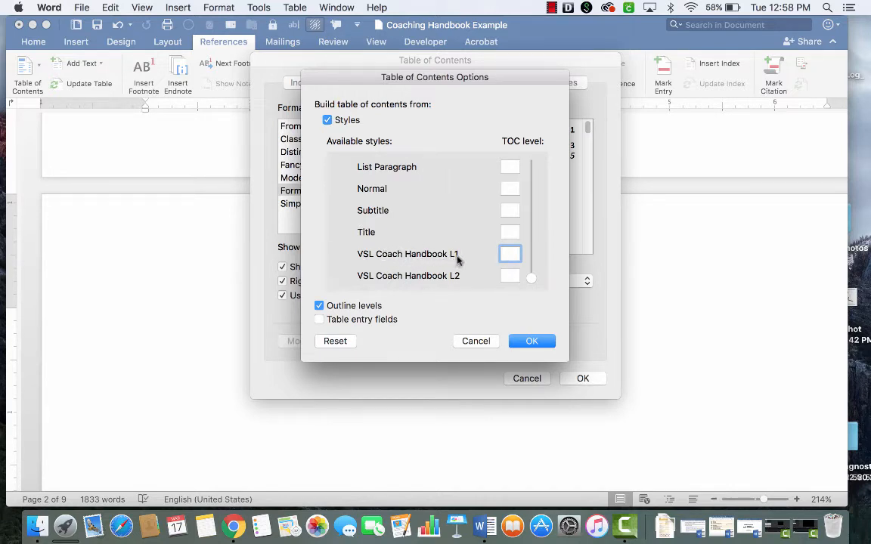
text(1)
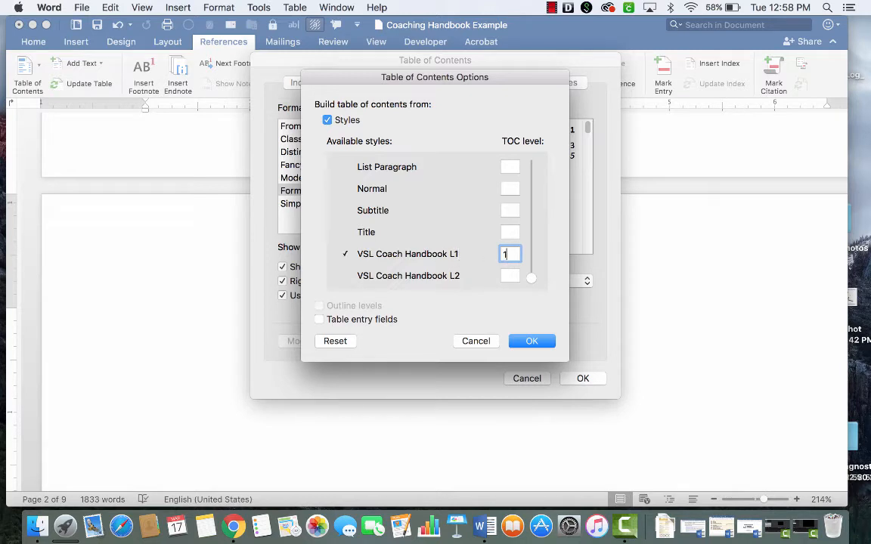
click(508, 275)
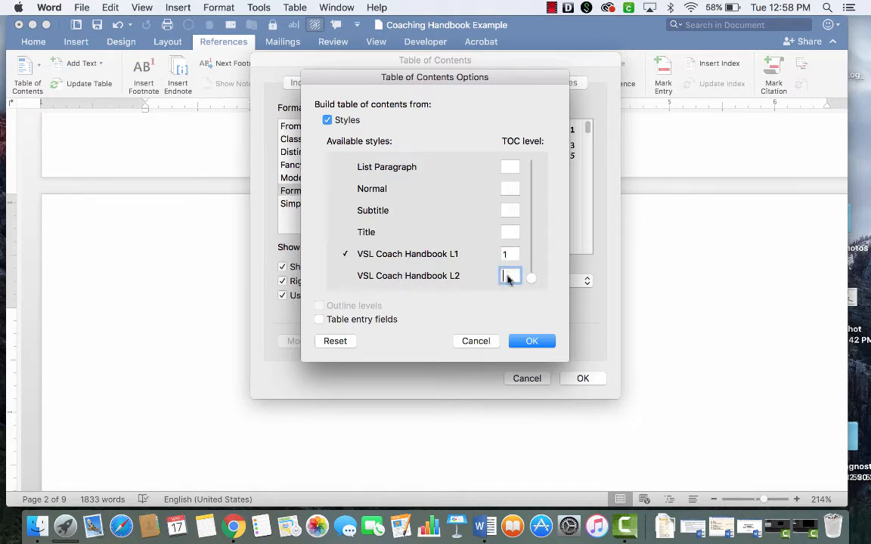
text(2)
click(533, 345)
click(532, 341)
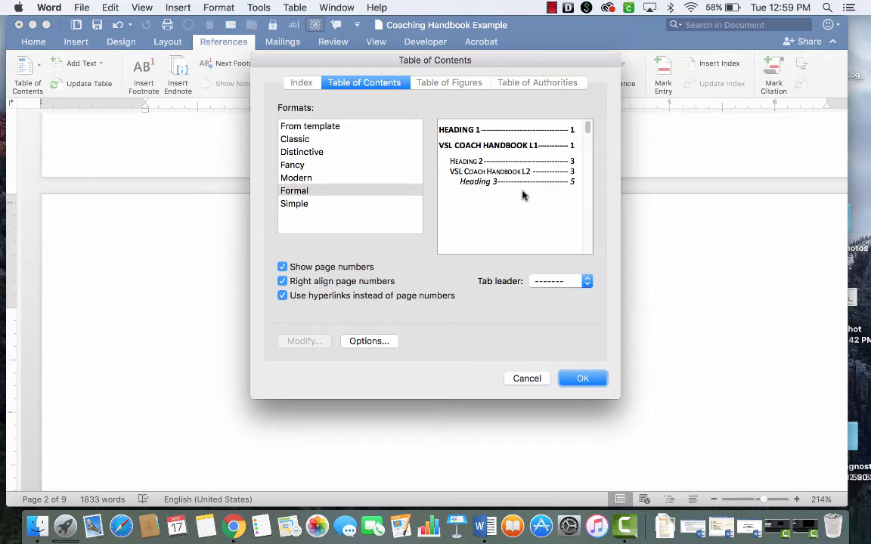
click(583, 379)
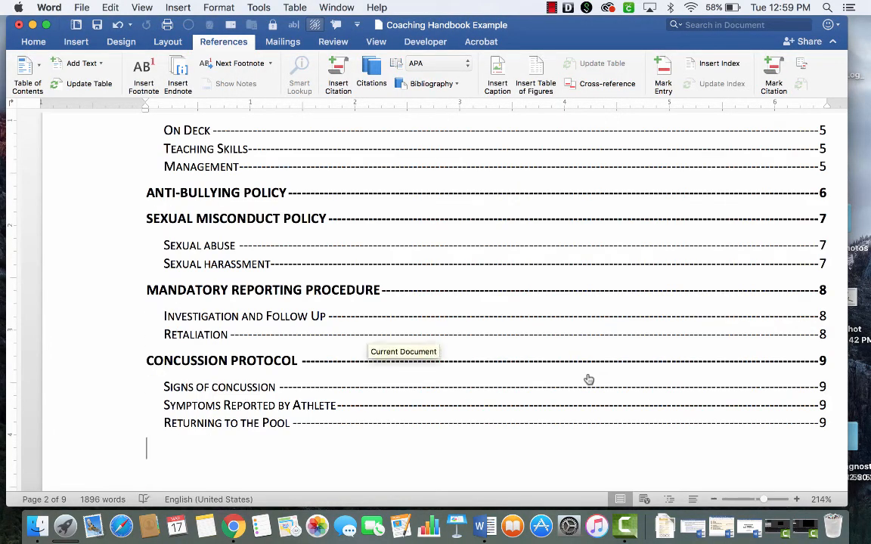
Add the title "Table of Contents" on its own line directly above the Introduction entry of the table of contents.
scroll(589, 378, up, 8)
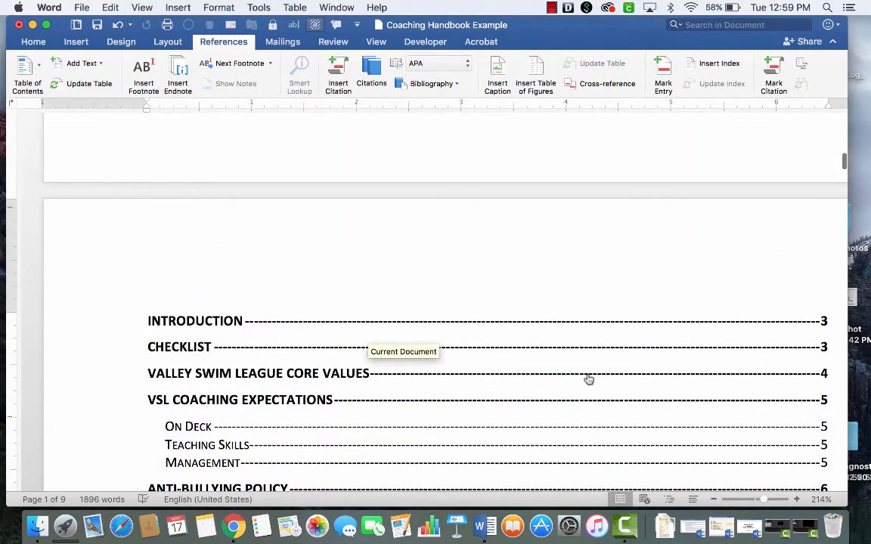
scroll(590, 379, down, 2)
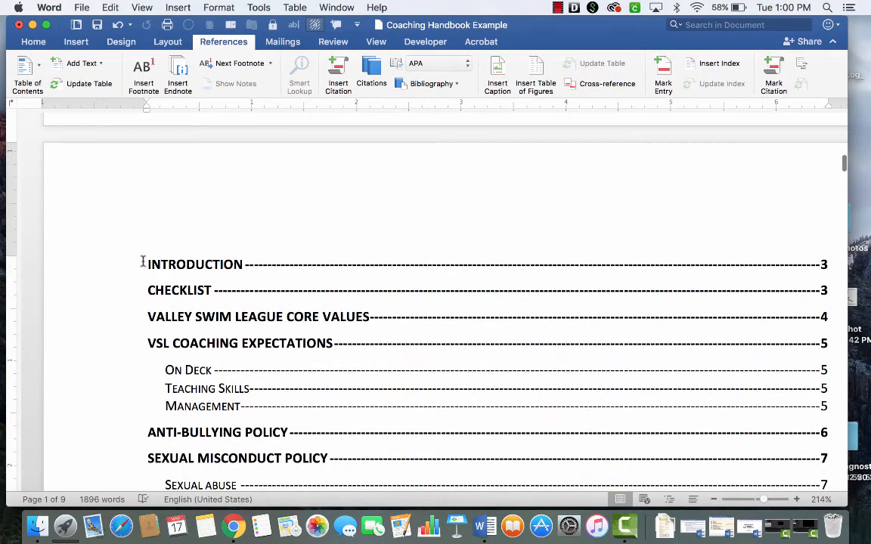
click(144, 261)
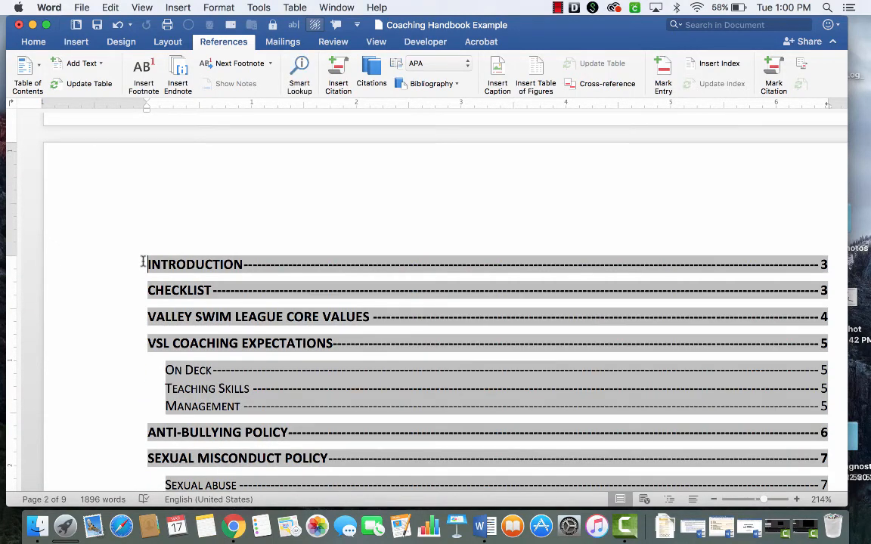
key(Up)
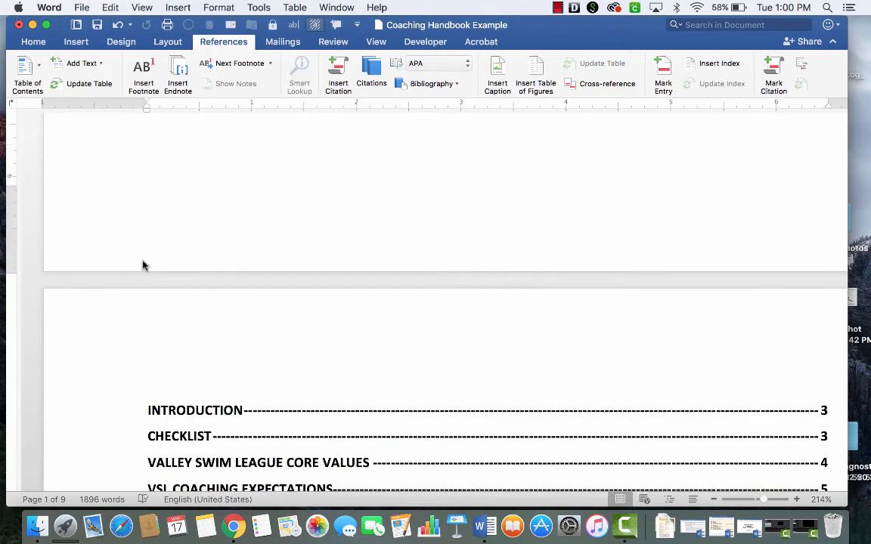
scroll(143, 262, up, 10)
scroll(143, 262, down, 10)
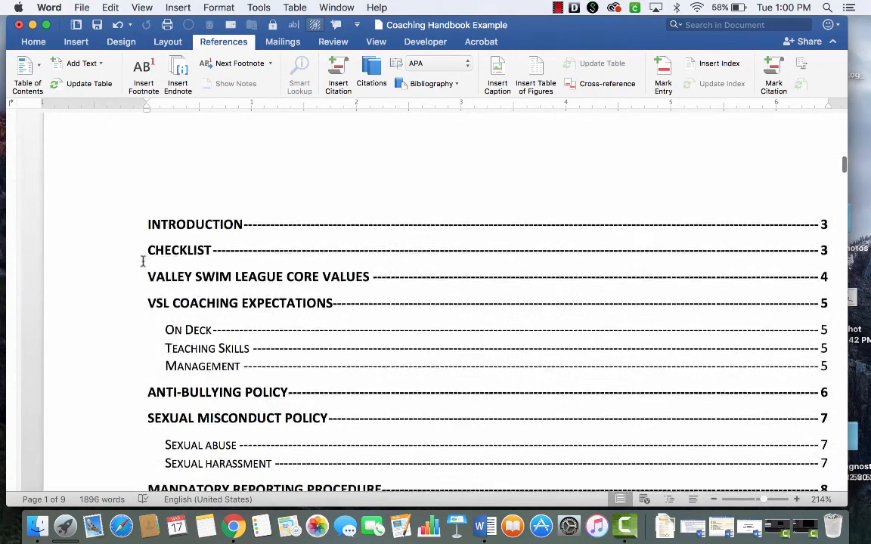
scroll(144, 263, up, 3)
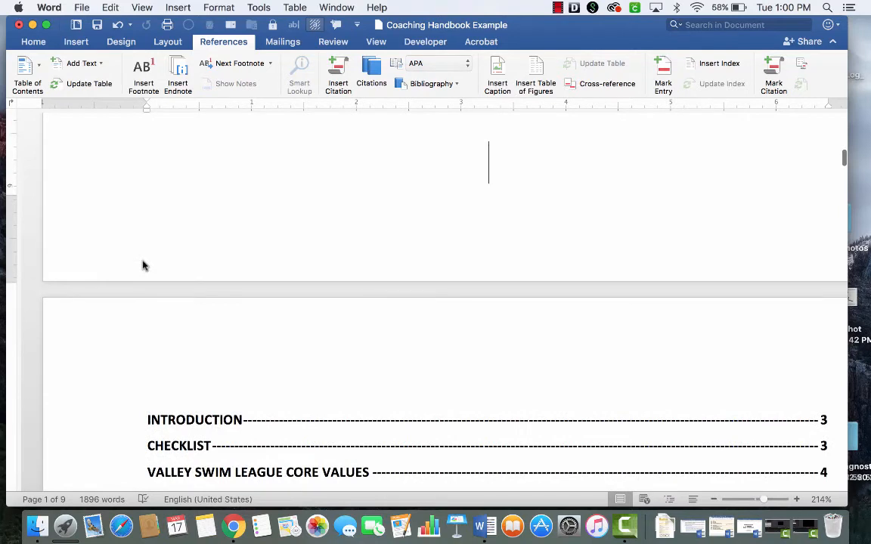
key(Return)
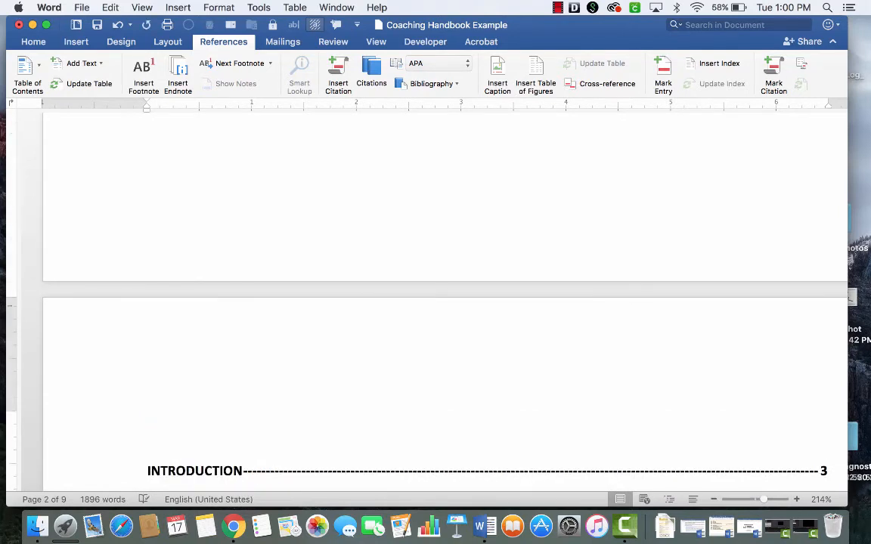
text(Tabl)
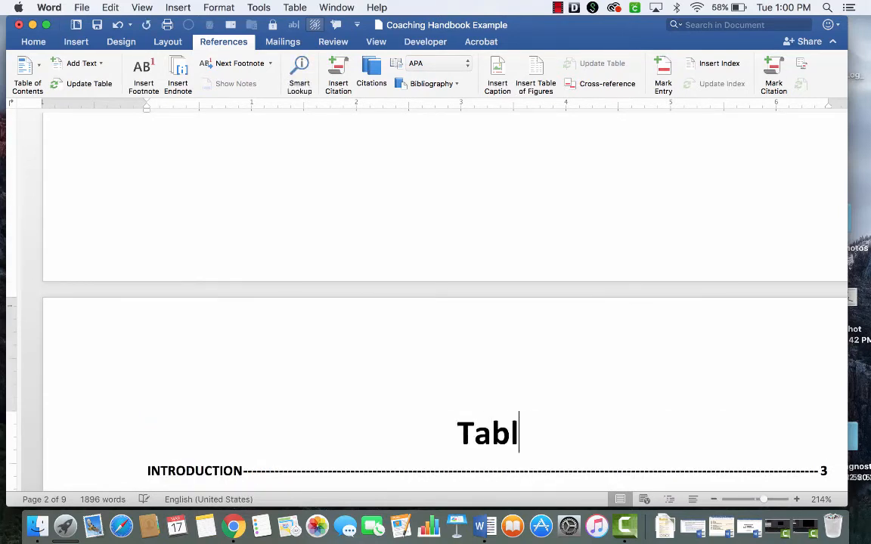
text(e of Cont)
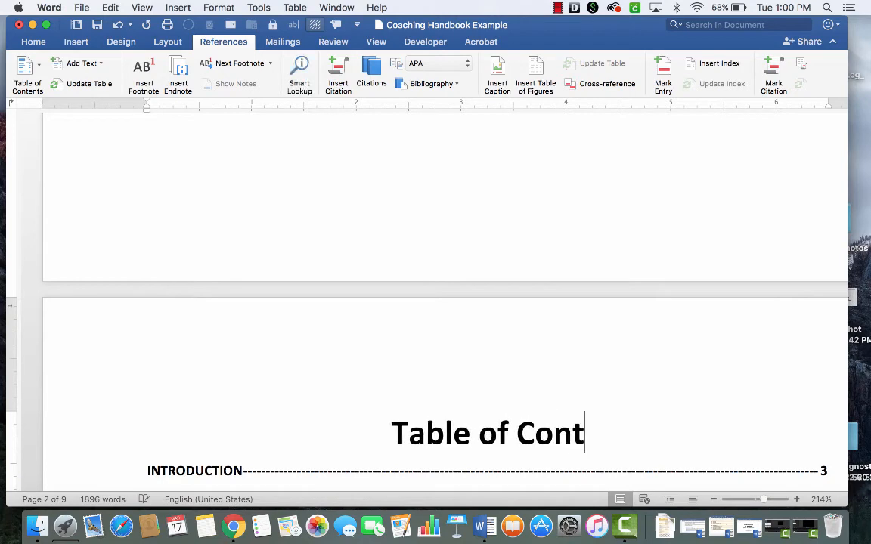
text(ents)
Follow the Valley Swim League Core Values entry in the table of contents to its section, and return to the table.
scroll(436, 303, down, 5)
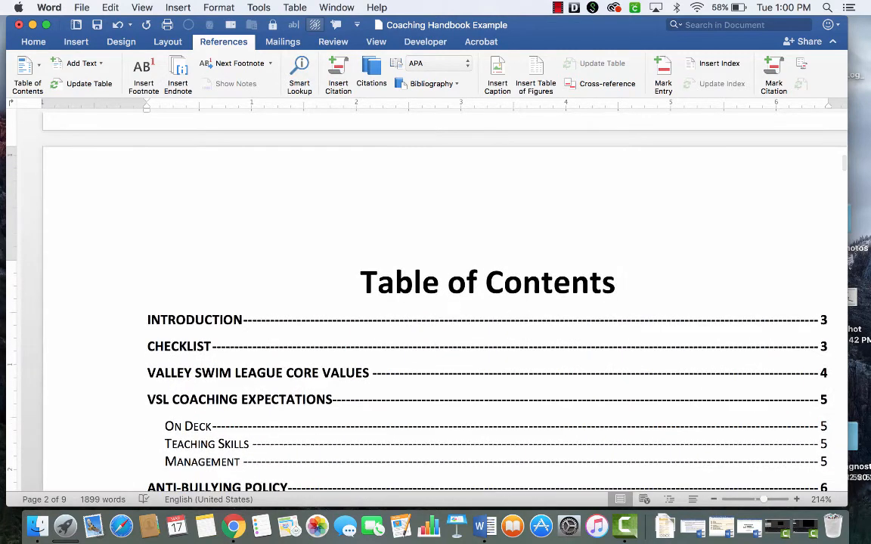
scroll(147, 219, down, 1)
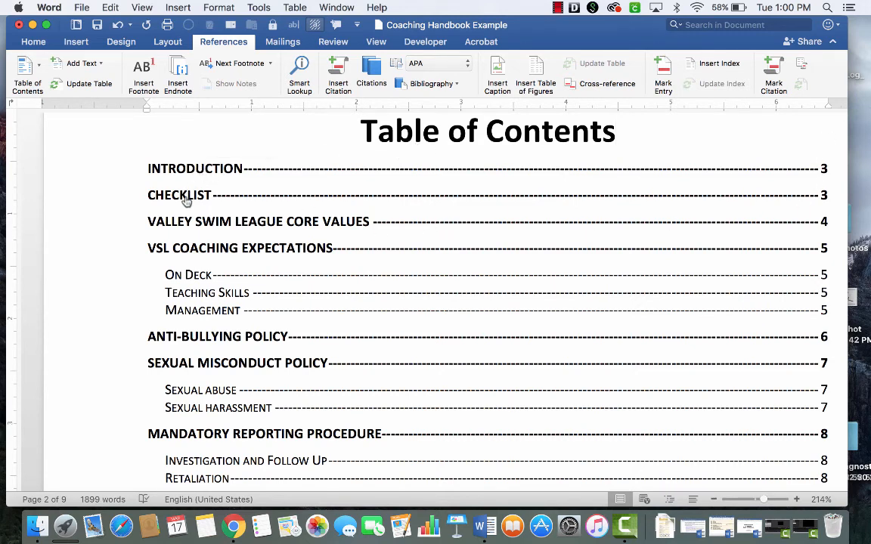
click(334, 223)
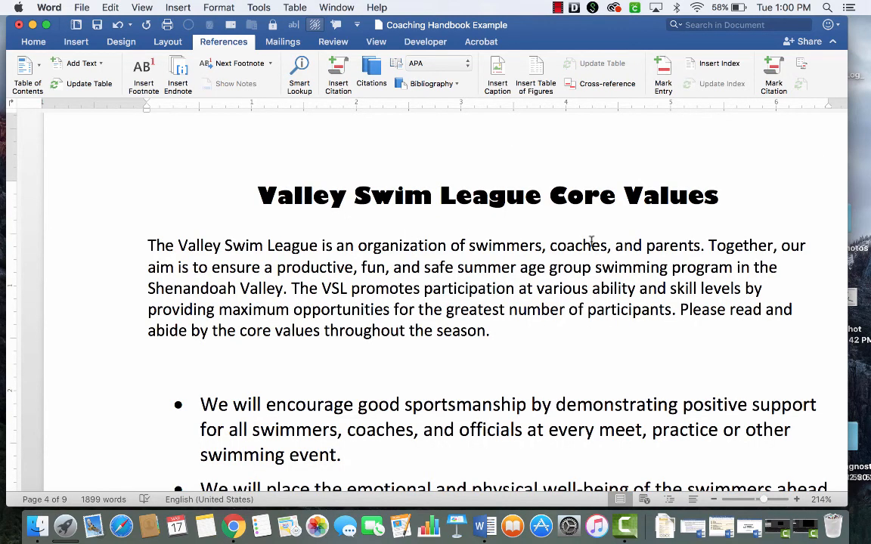
scroll(592, 241, up, 15)
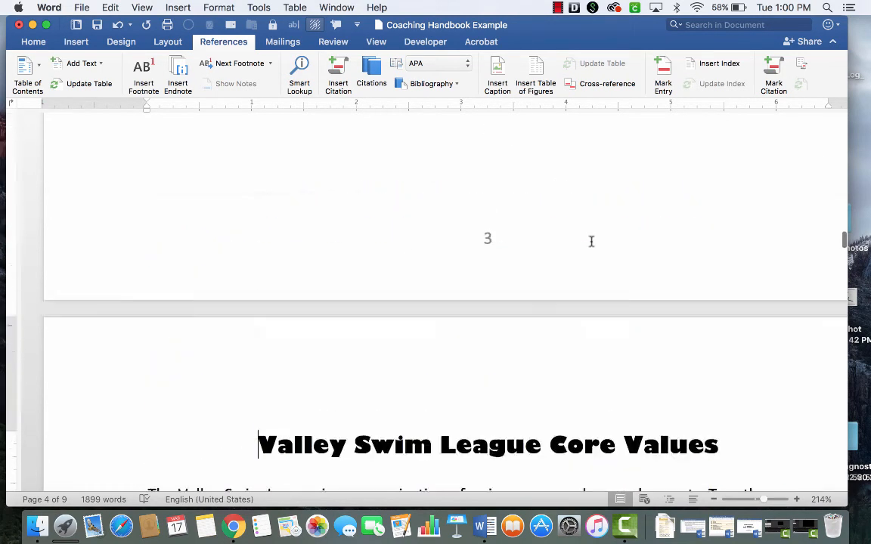
scroll(592, 250, up, 15)
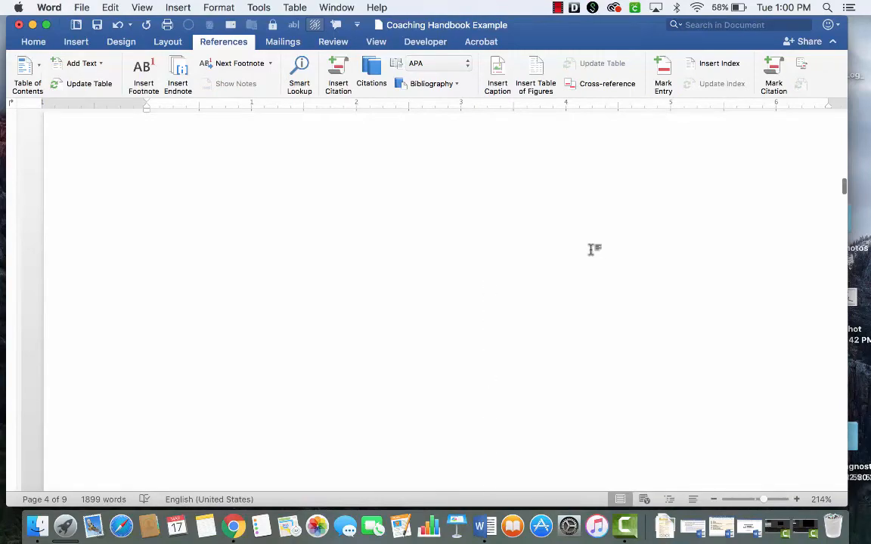
scroll(593, 255, up, 8)
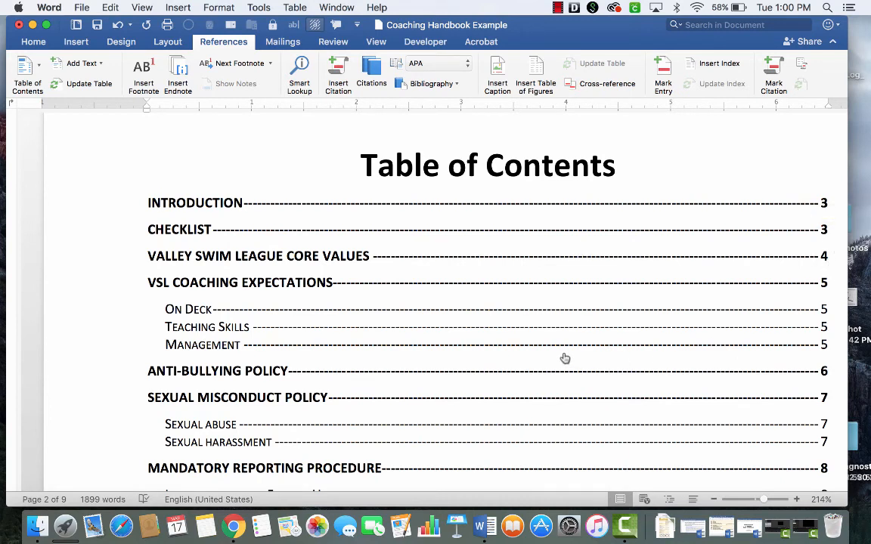
scroll(564, 358, down, 3)
scroll(564, 355, down, 10)
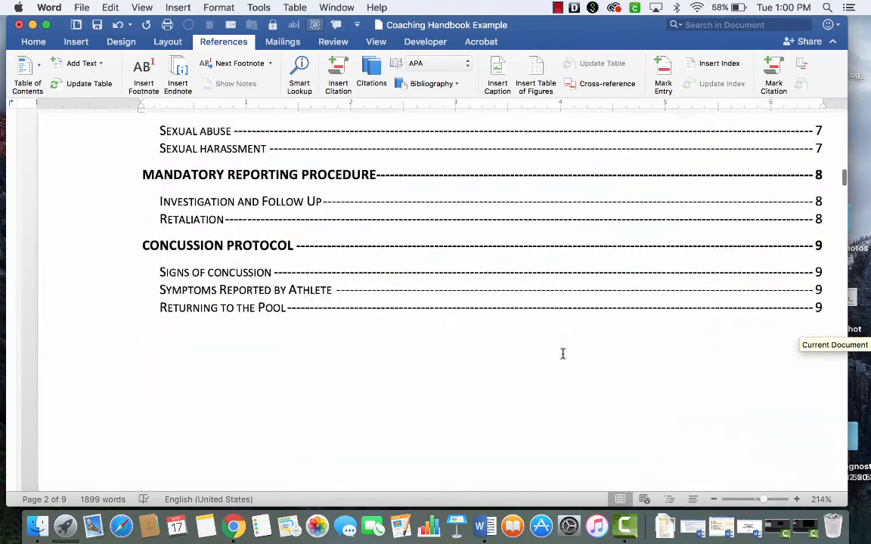
scroll(564, 353, down, 12)
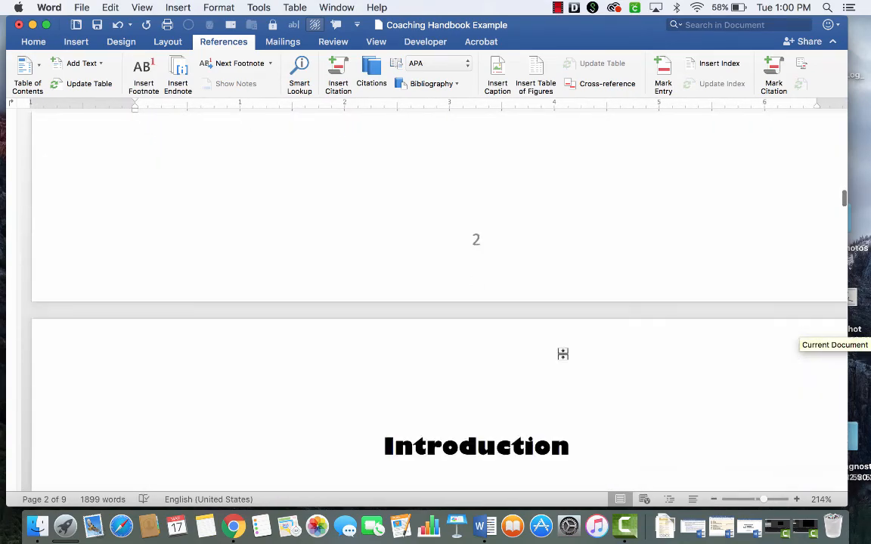
scroll(565, 353, down, 8)
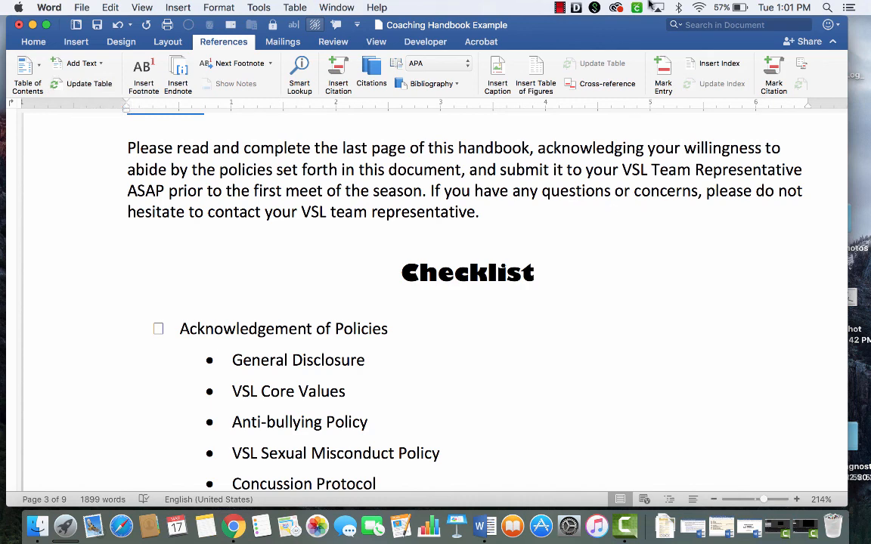
click(559, 8)
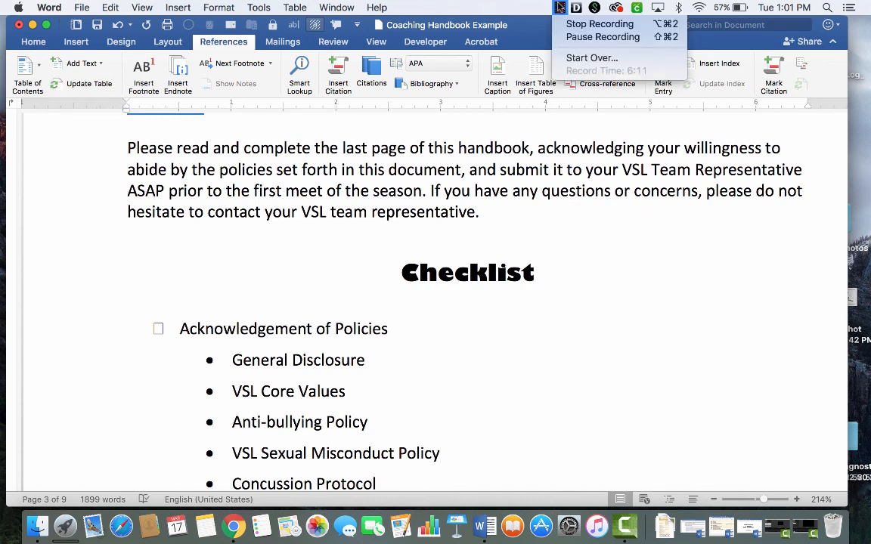